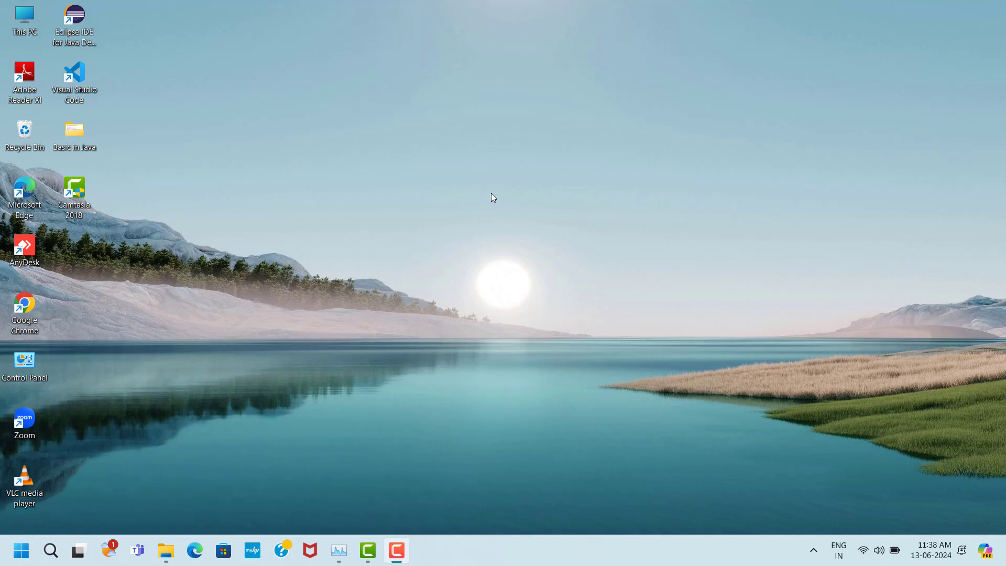
- Open the roaming application data folder by running %appdata%
key("super+r")
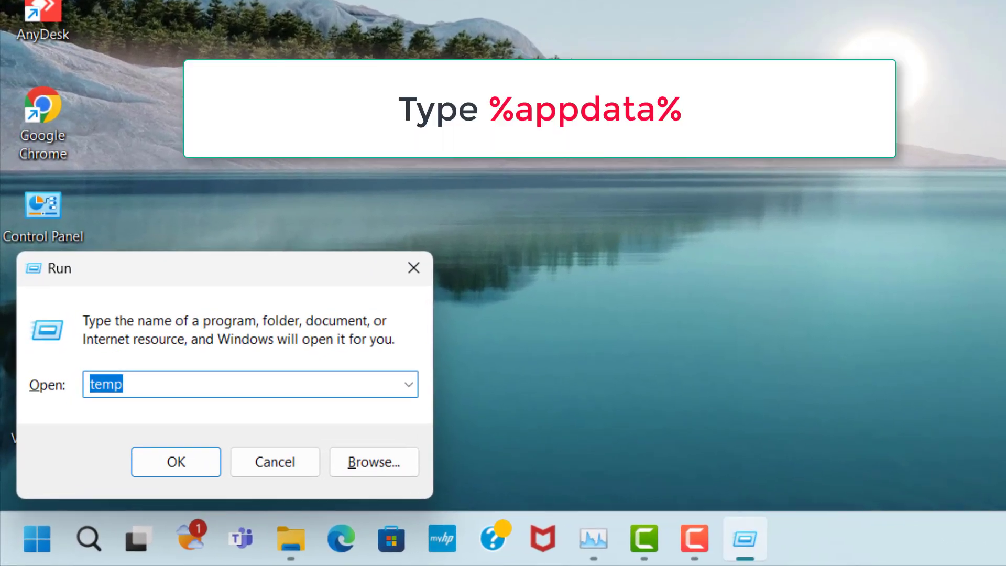
type("%appdata%")
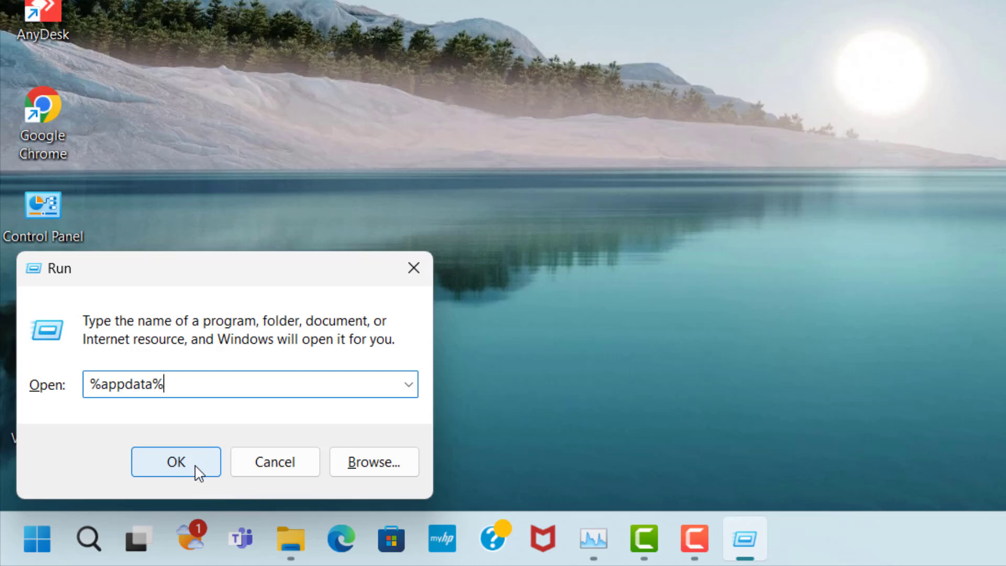
left_click(197, 468)
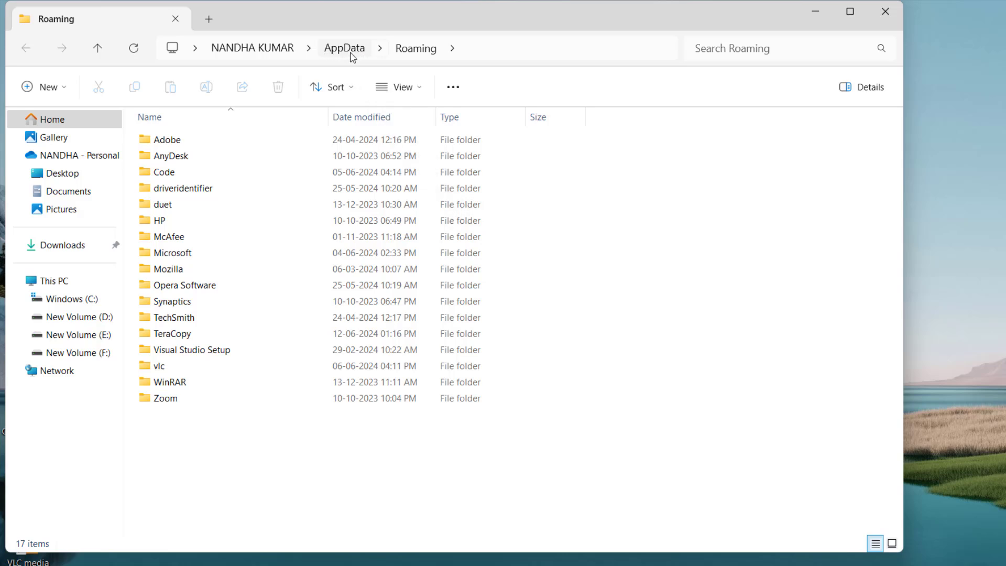
- Go up to the AppData folder and open the Temp folder inside Local
left_click(347, 54)
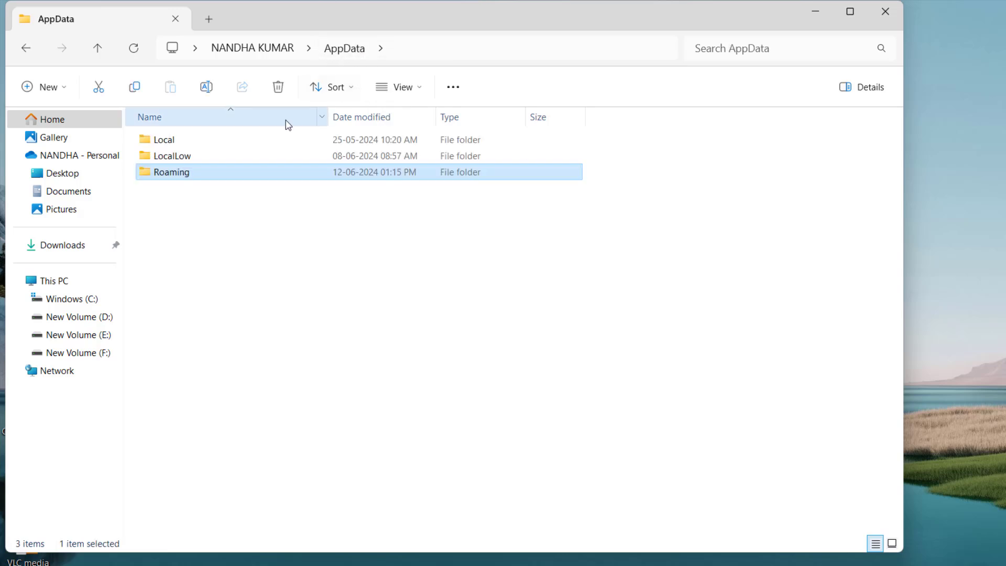
left_click(265, 140)
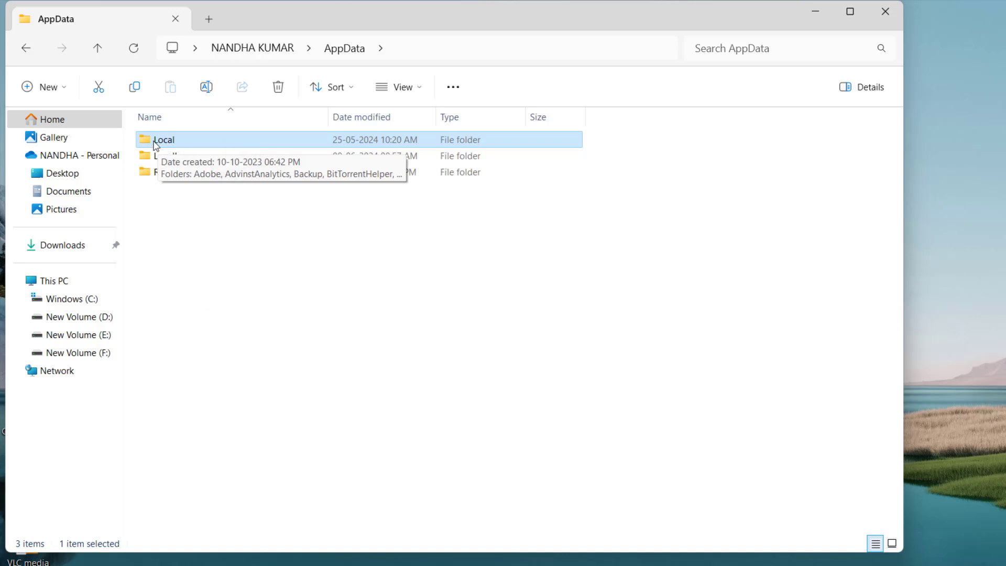
double_click(195, 142)
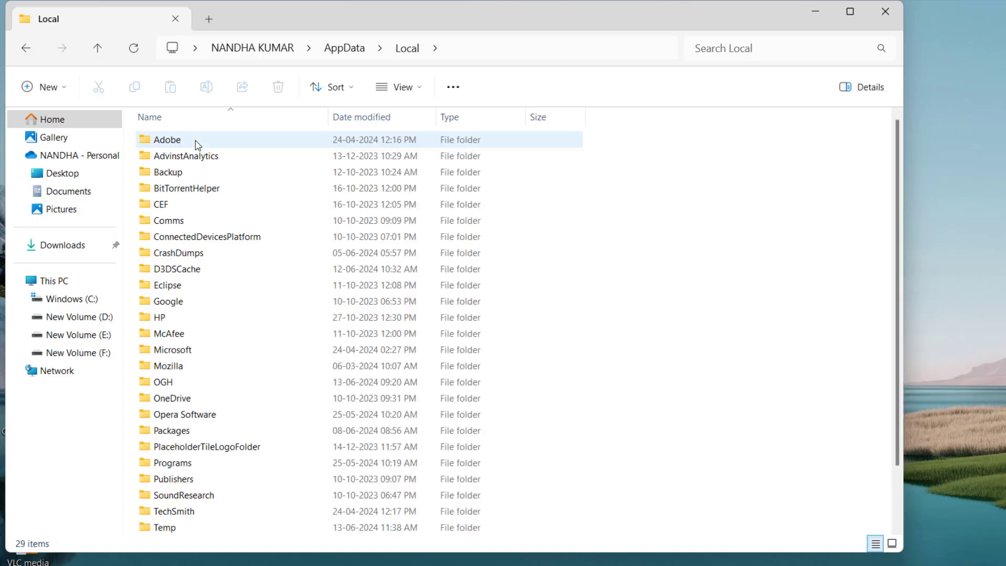
scroll(246, 311, "down", 2)
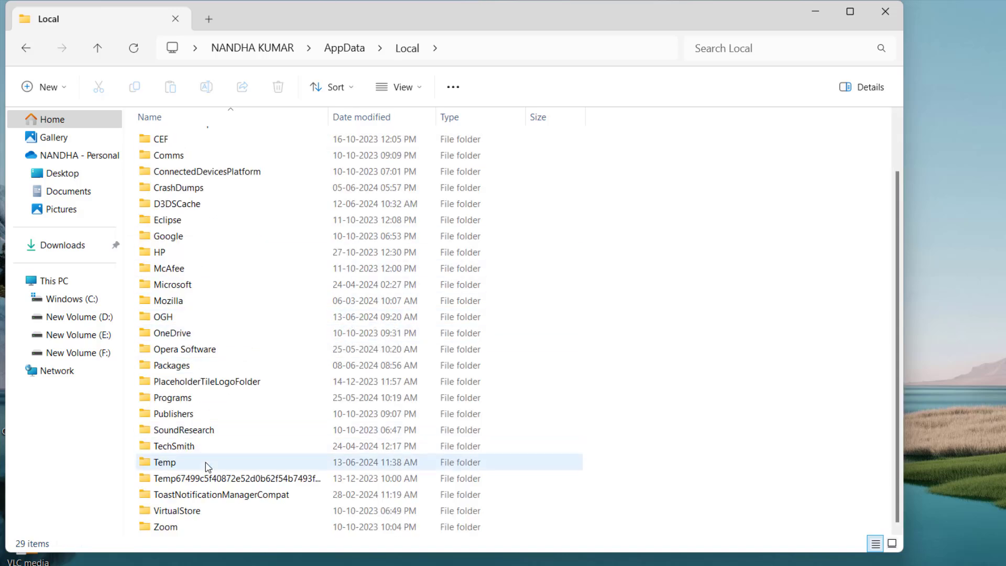
left_click(141, 465)
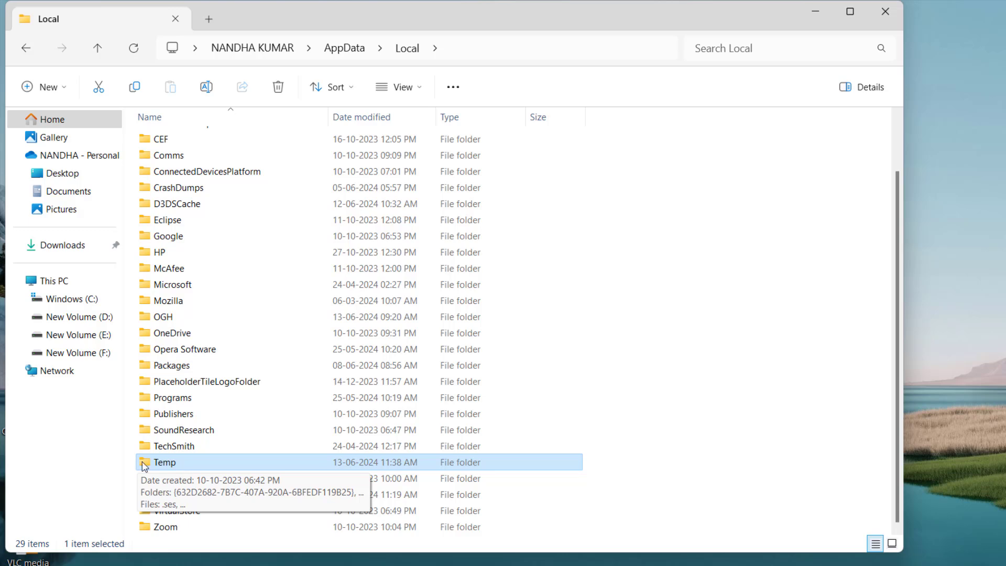
double_click(184, 463)
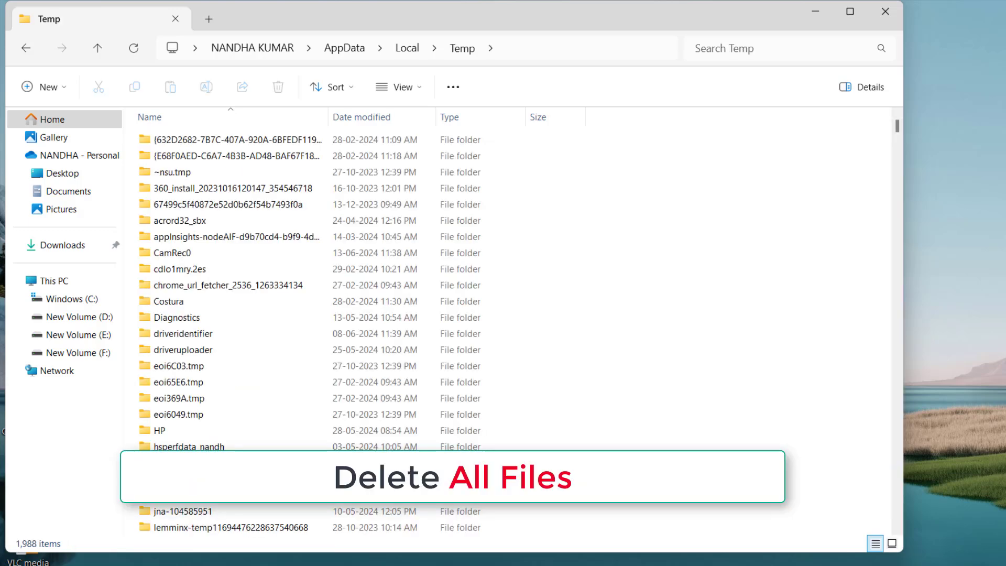
- Select all files and folders in the AppData Local Temp folder and delete them
left_click(264, 147)
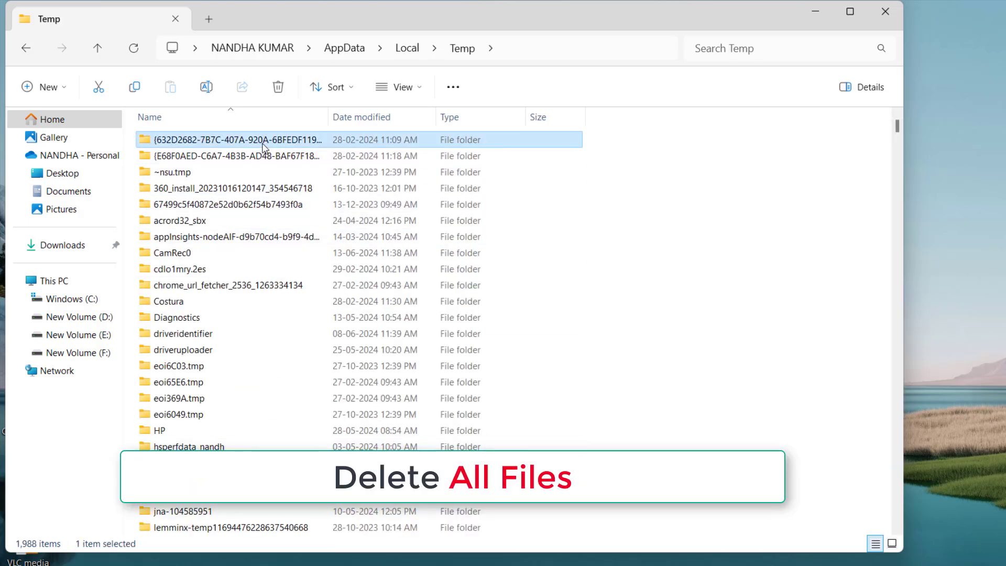
key("ctrl+a")
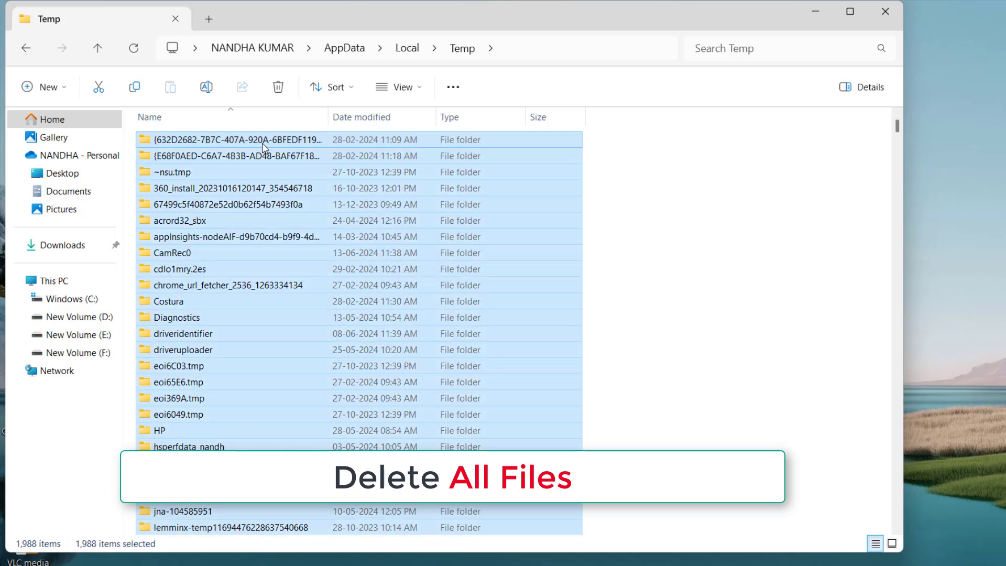
right_click(264, 147)
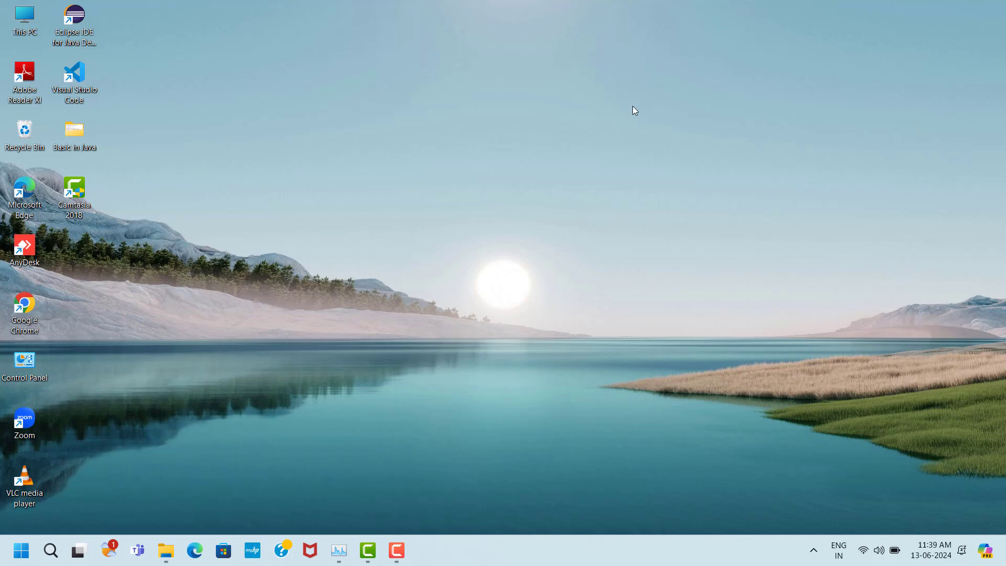
- Open the Windows Temp folder by running temp
key("super+r")
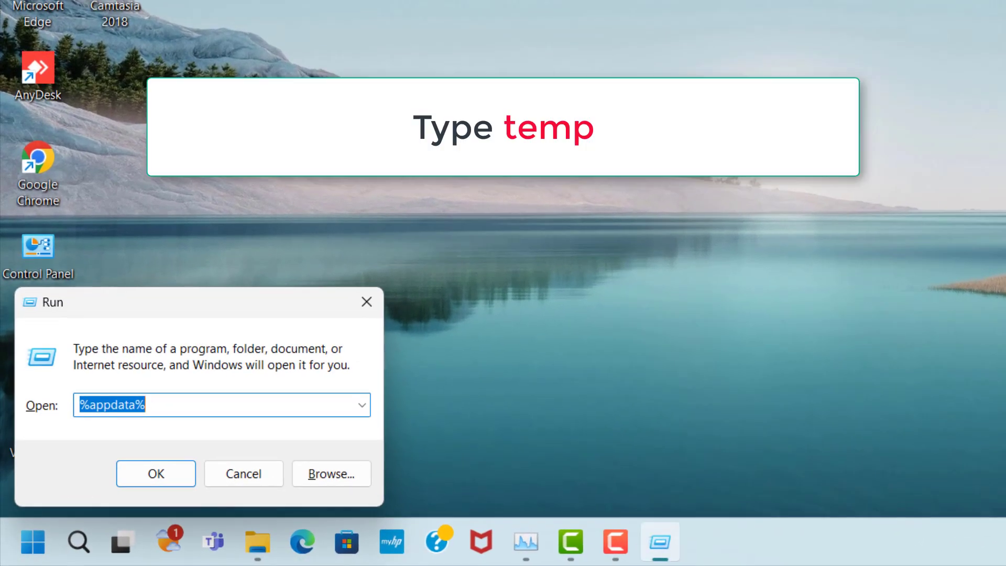
type("temp")
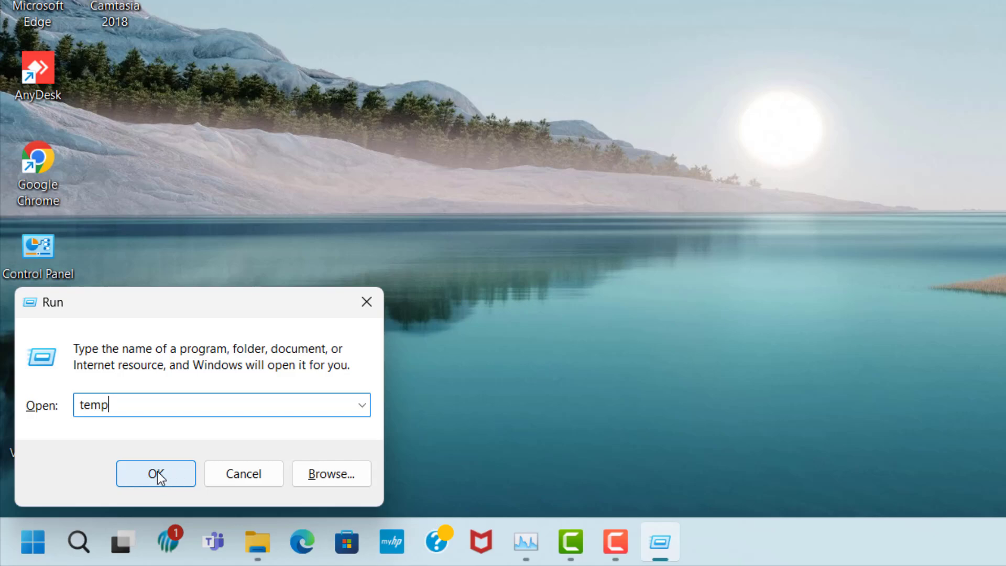
left_click(180, 476)
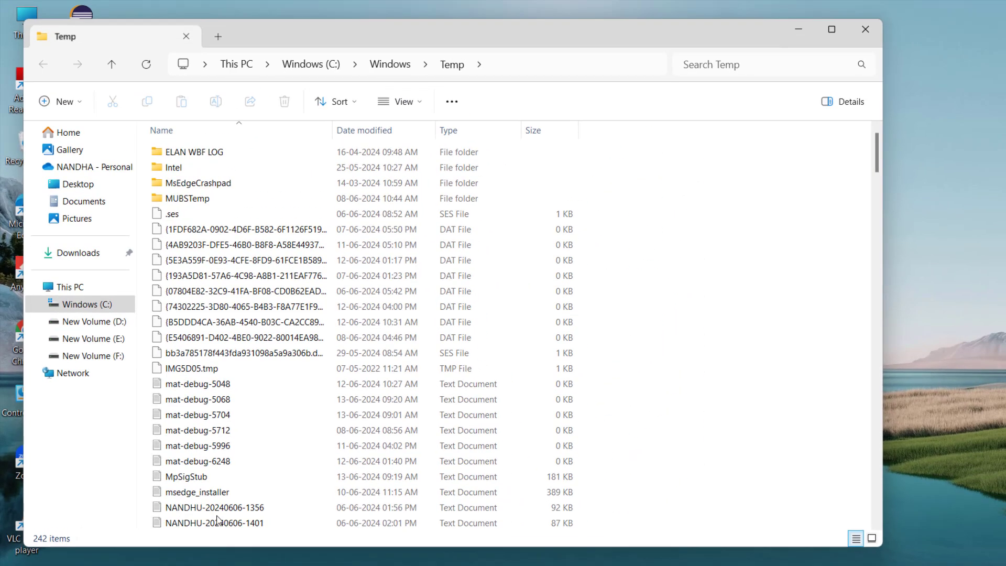
- Select all files and folders in the Windows Temp folder and delete them
left_click(319, 155)
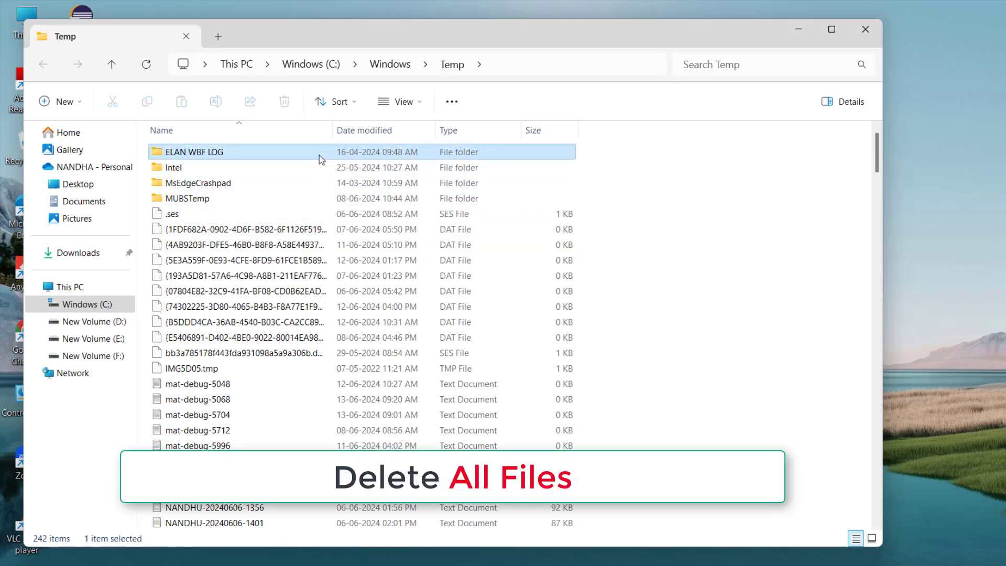
key("ctrl+a")
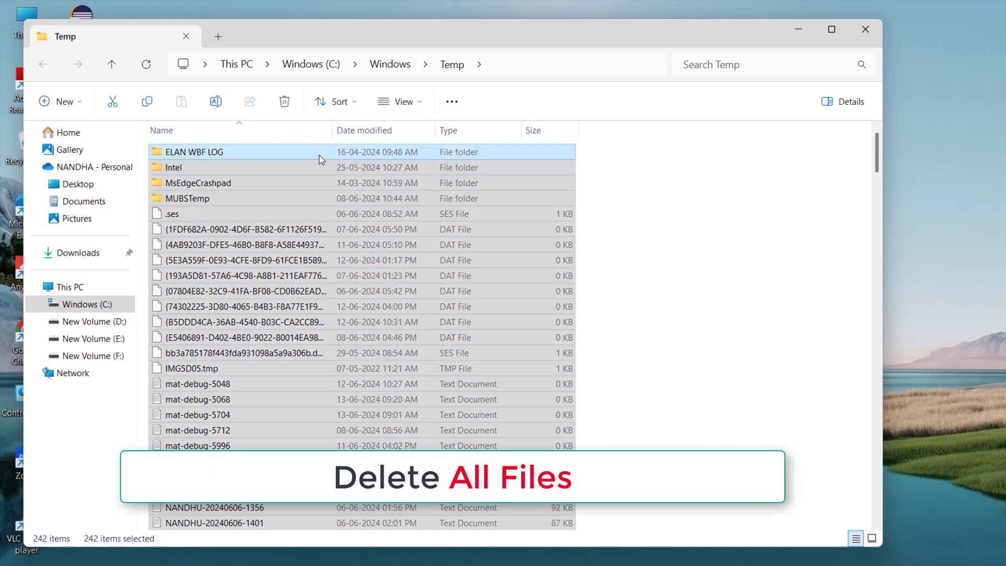
right_click(319, 155)
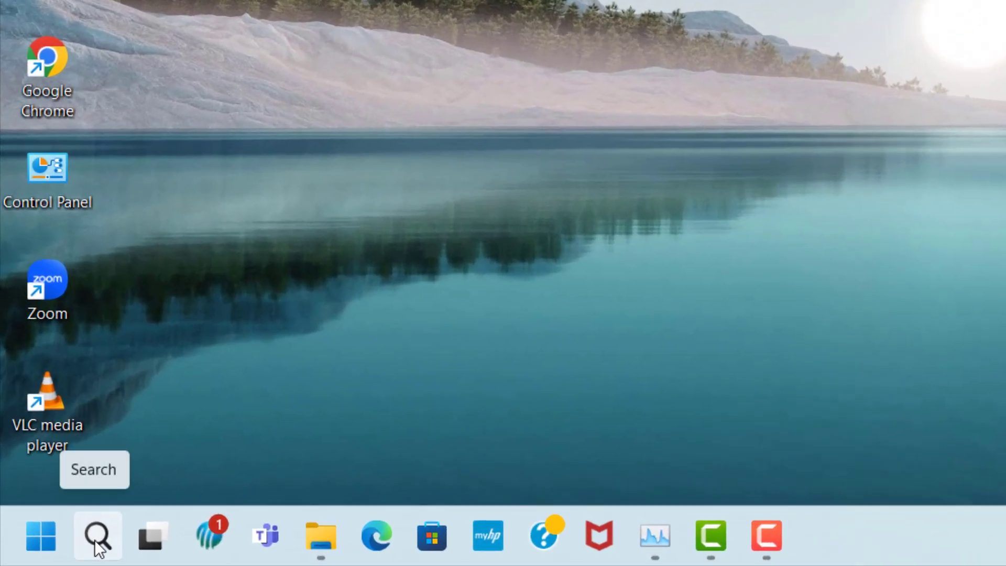
- Find the Check for updates system setting, start a Windows update check, and close the settings window
left_click(96, 543)
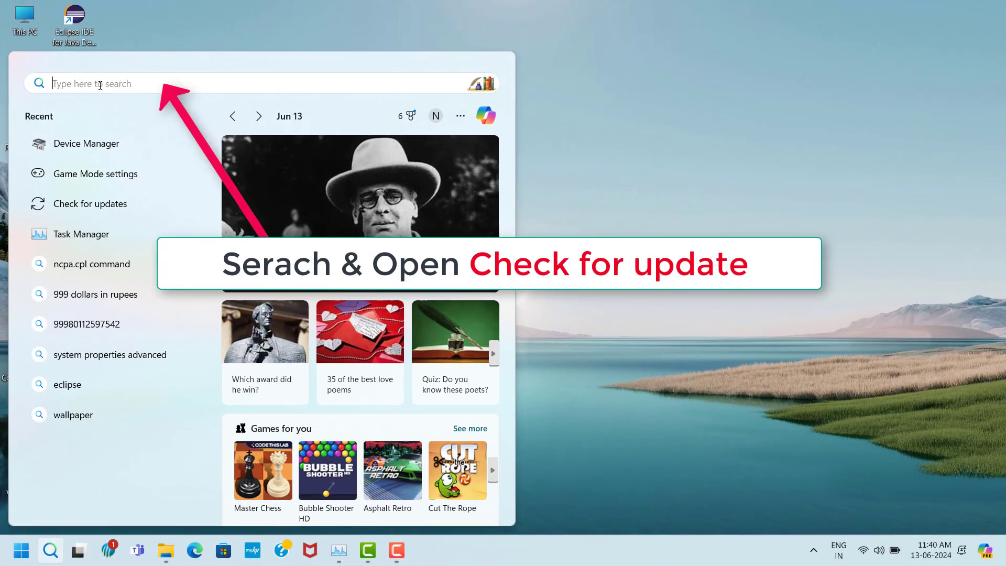
type("chec")
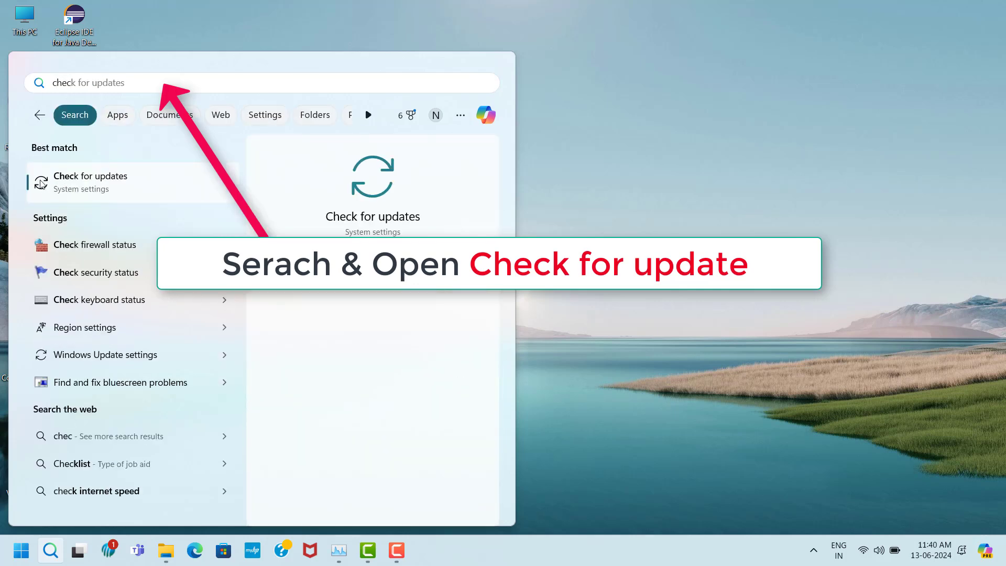
left_click(132, 184)
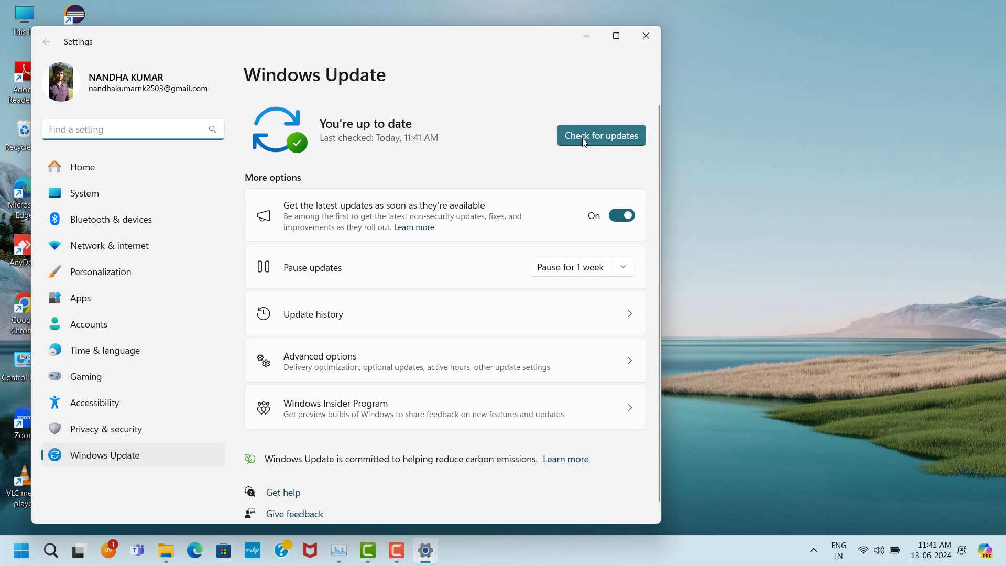
left_click(603, 142)
left_click(609, 140)
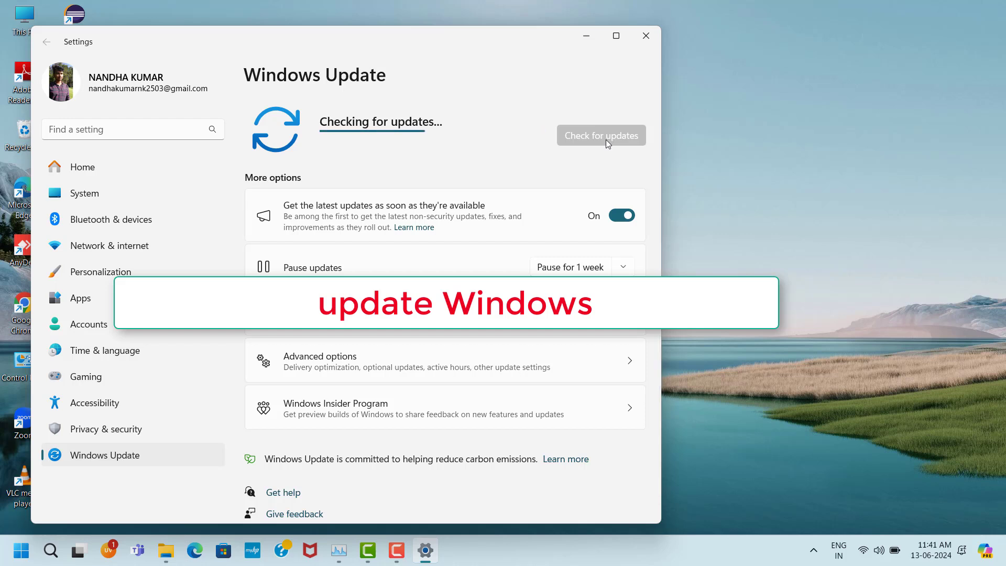
key("alt+F4")
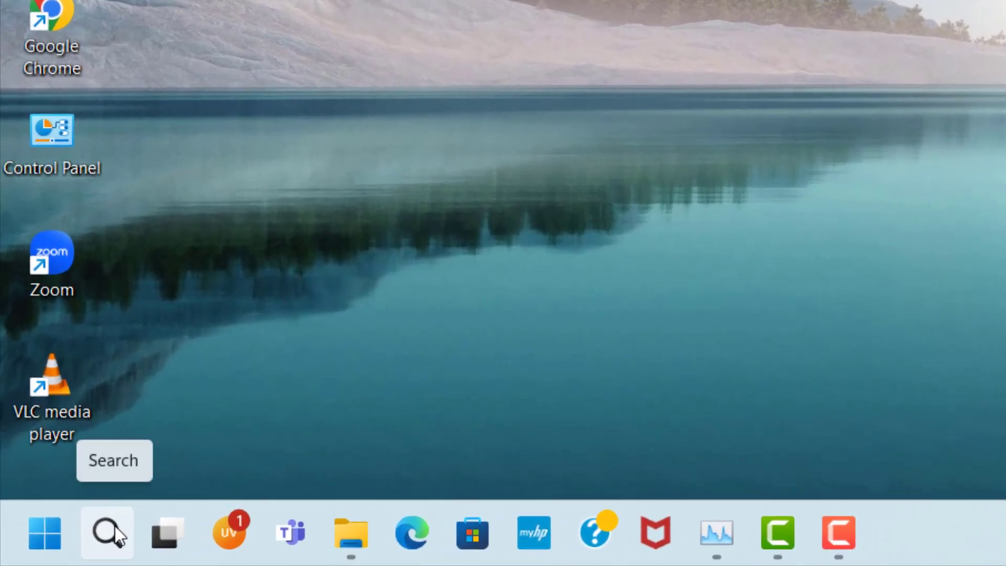
- Turn on Game Mode in the system settings and open the default graphics settings from its related Graphics page
left_click(55, 547)
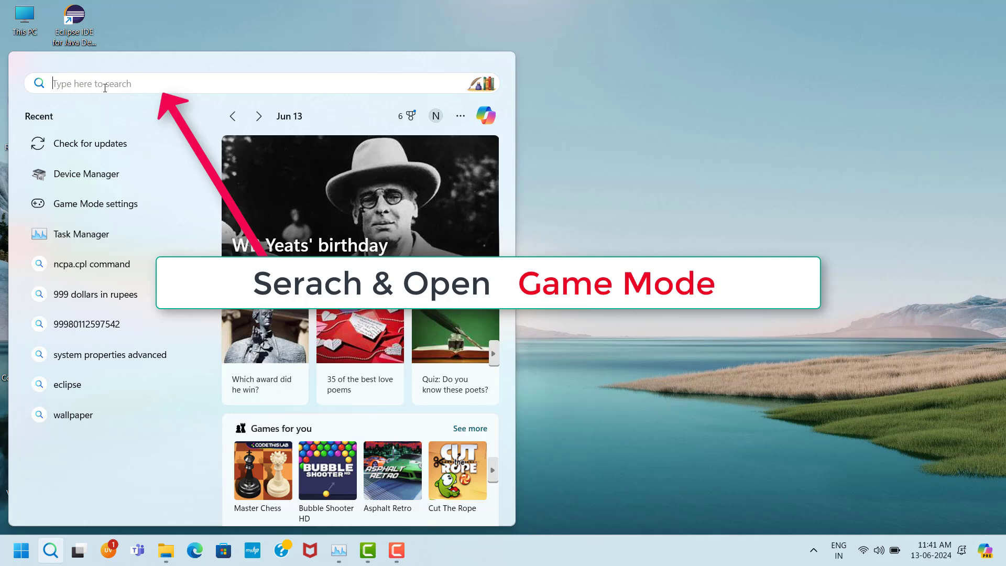
type("game mo")
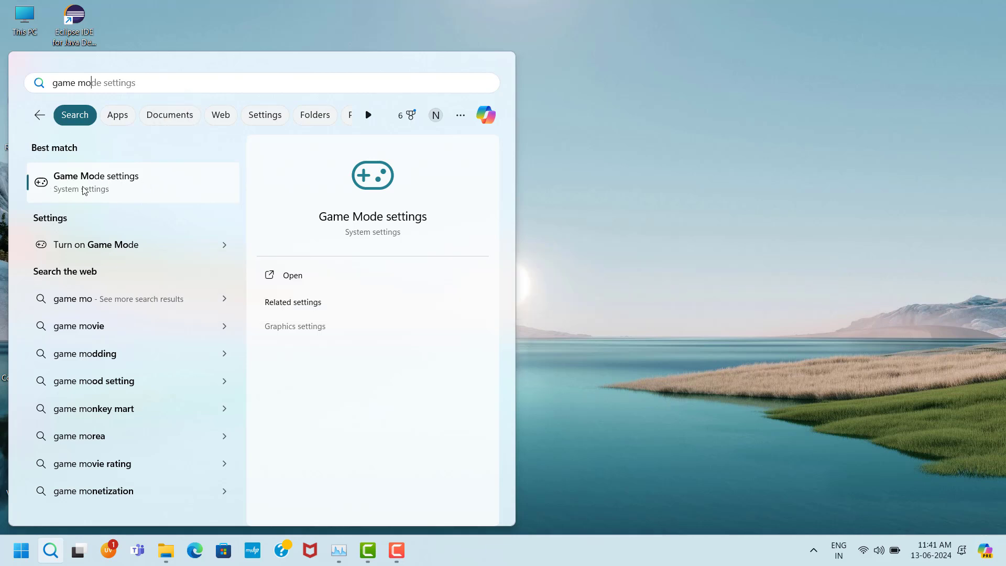
left_click(135, 186)
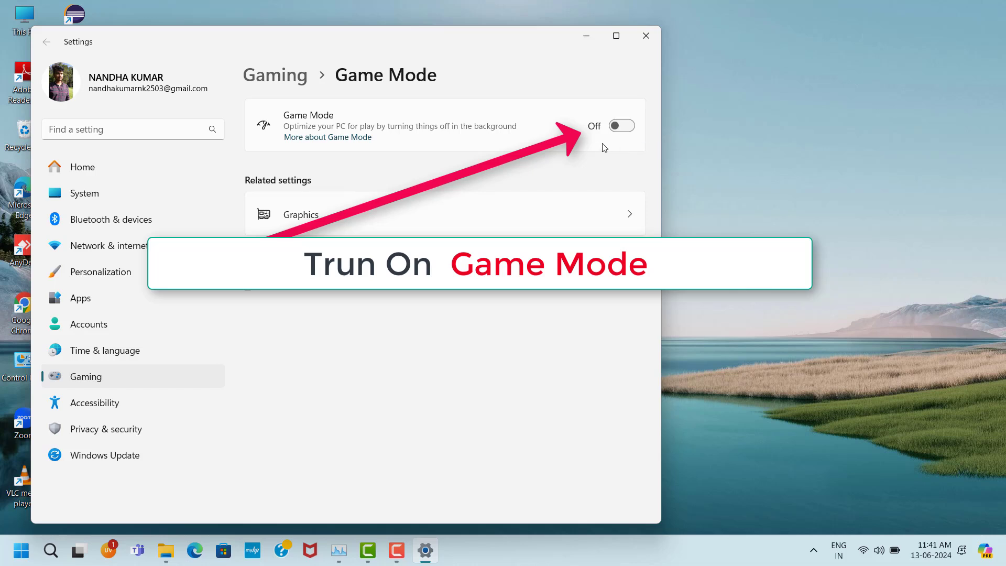
left_click(631, 130)
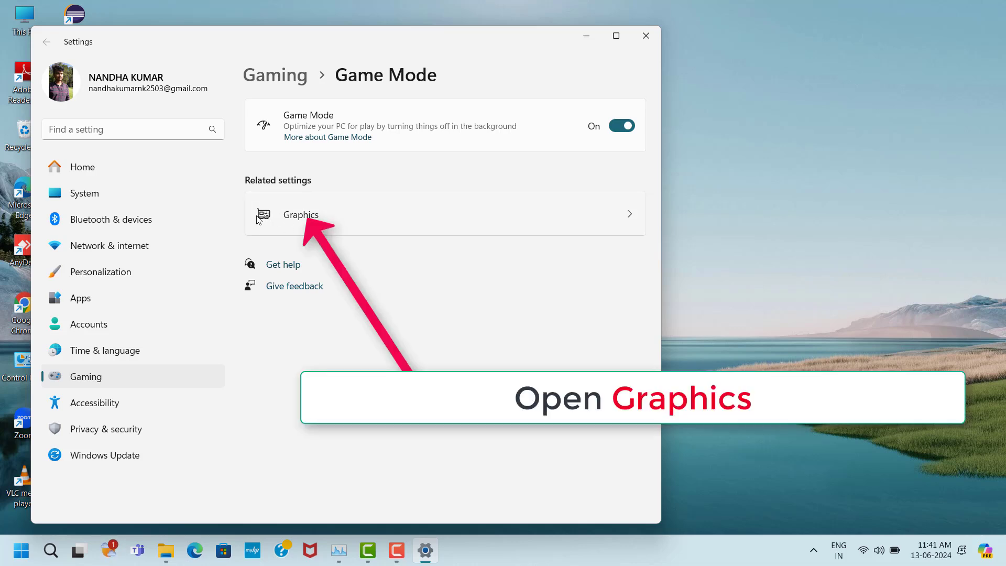
left_click(636, 216)
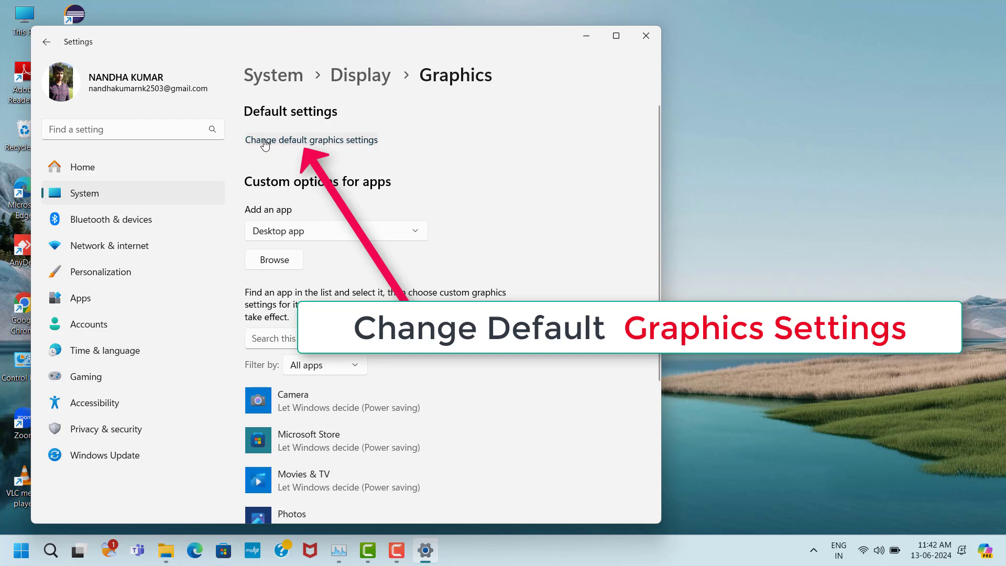
left_click(341, 141)
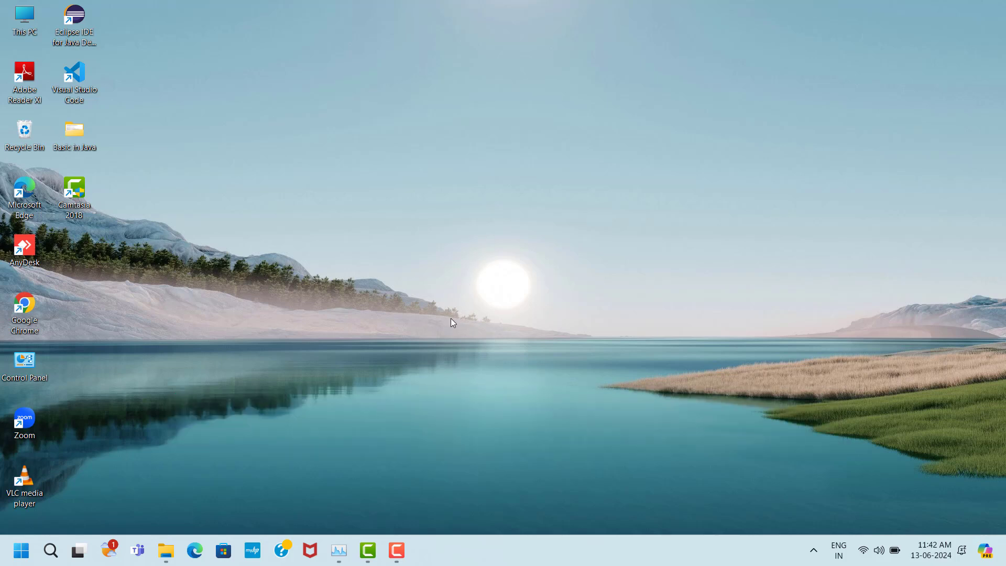
- Switch to Google Chrome and search Google for "directx setup"
double_click(34, 306)
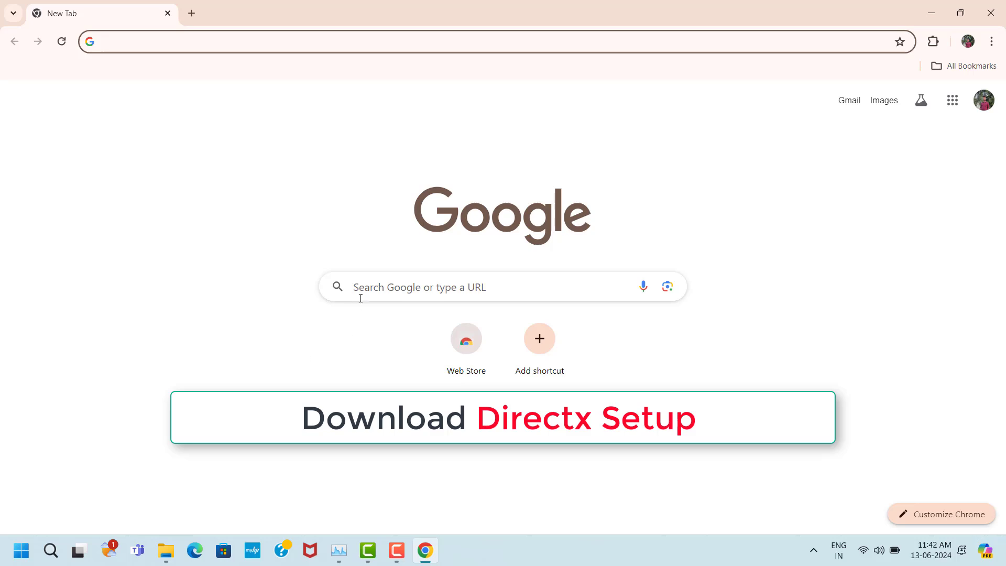
left_click(363, 289)
type("directx setup")
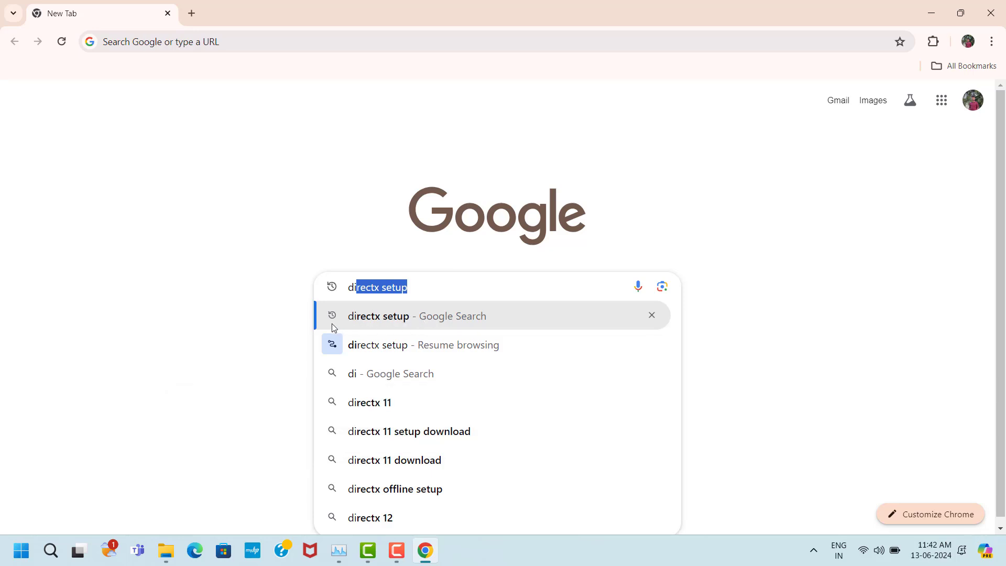
left_click(383, 315)
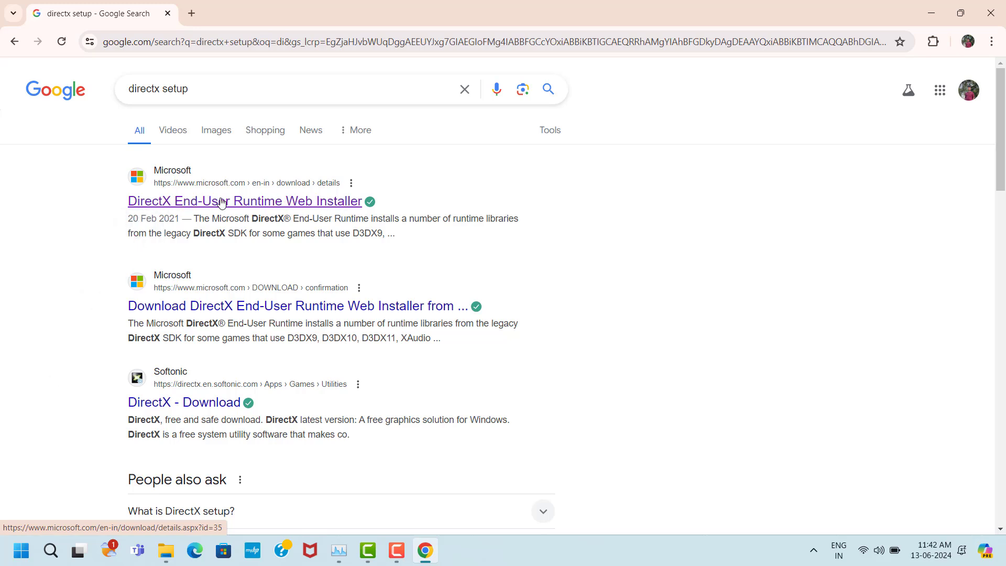
- Open Microsoft's DirectX End-User Runtime Web Installer page and download the English installer
left_click(274, 205)
scroll(440, 231, "down", 10)
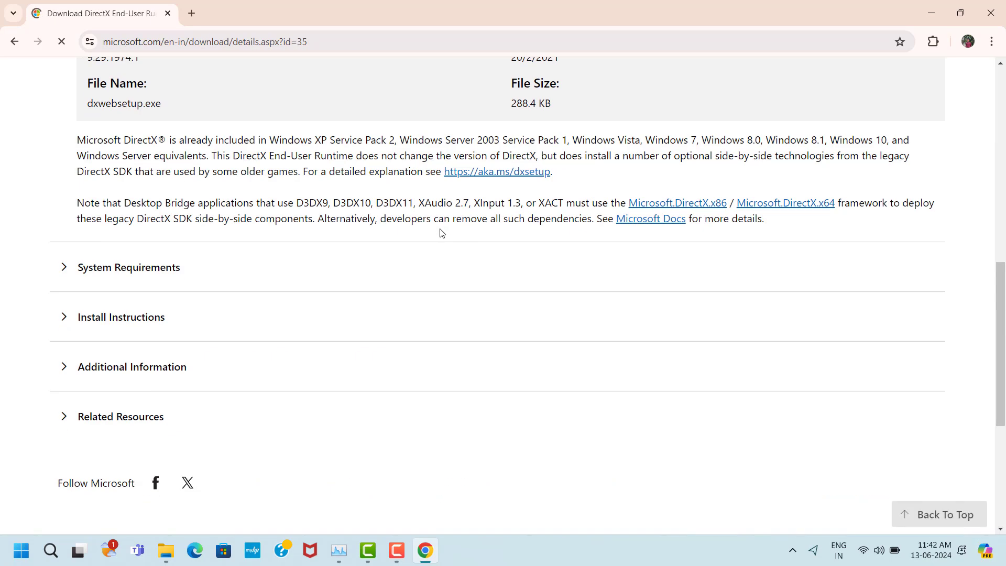
scroll(440, 231, "up", 5)
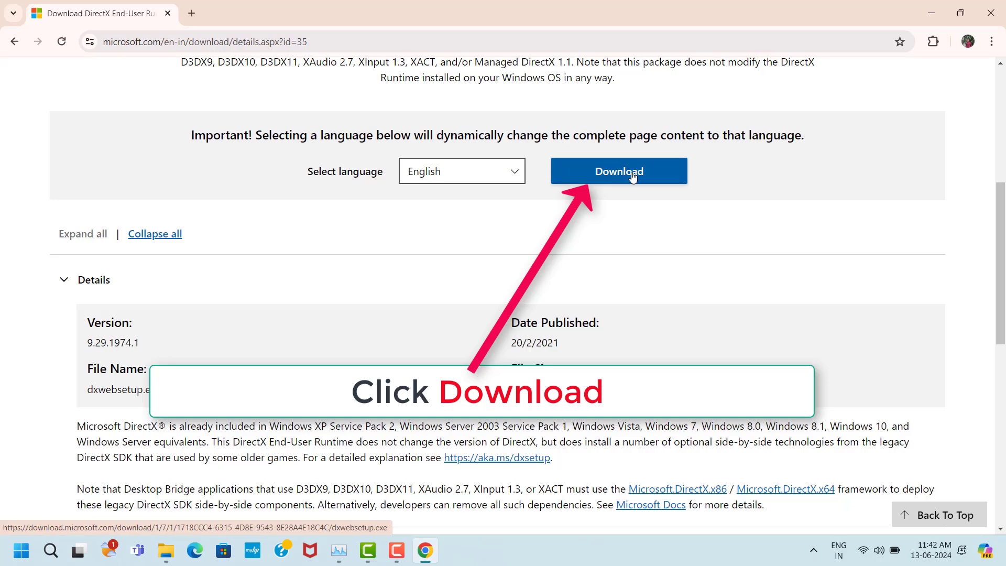
left_click(662, 178)
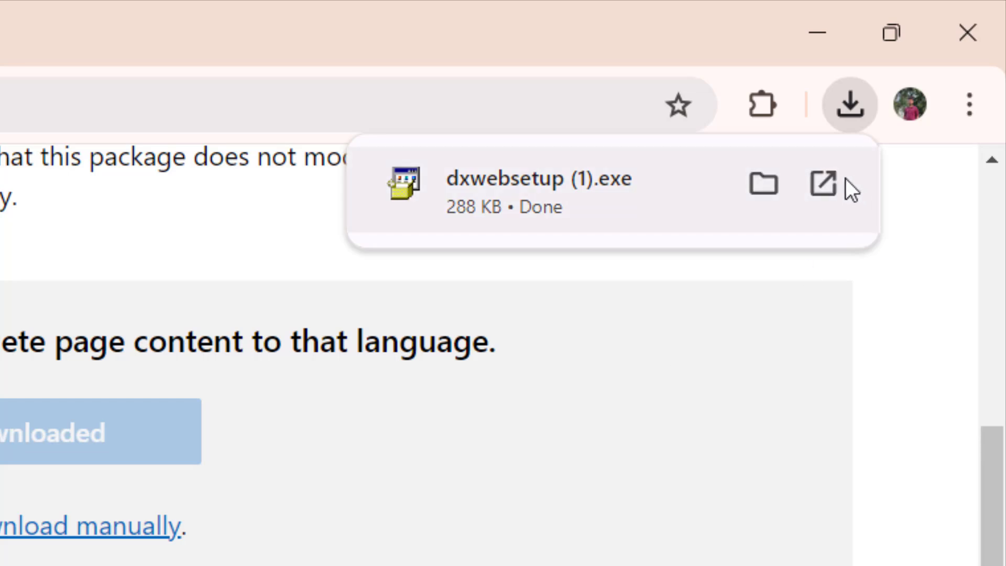
- Run the downloaded dxwebsetup (1).exe, accept the DirectX license agreement, and go through the setup wizard to its end
left_click(827, 184)
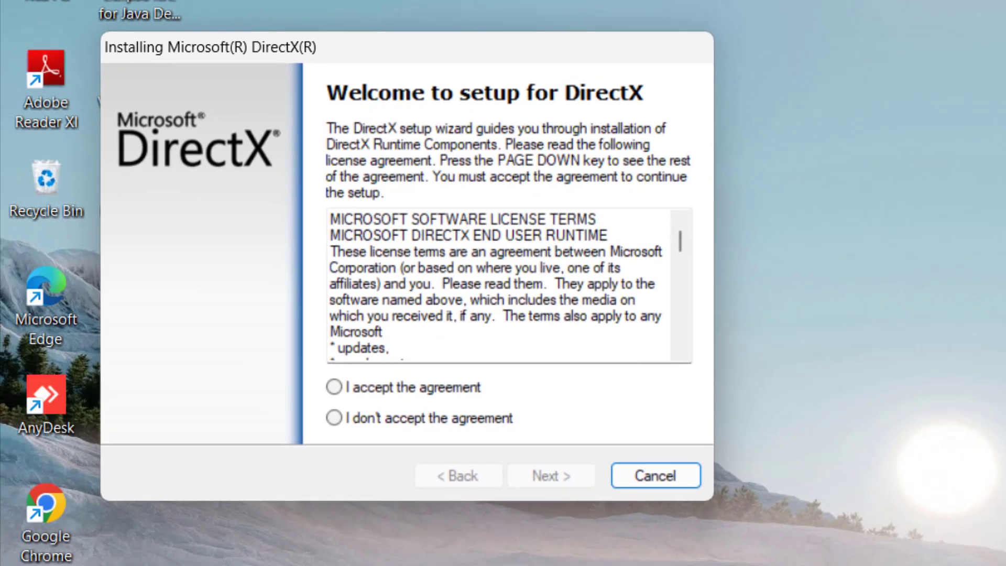
left_click(336, 393)
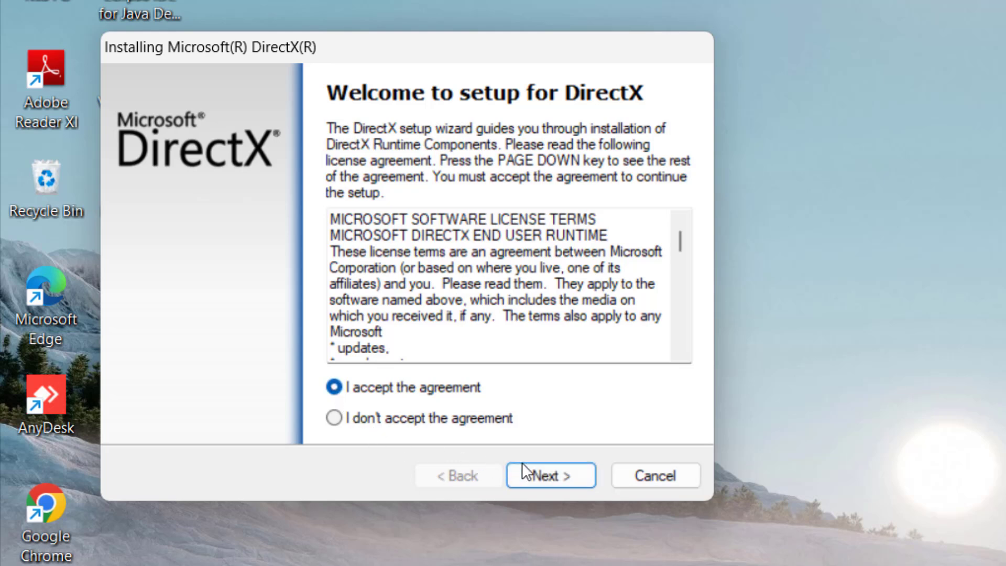
left_click(541, 474)
left_click(540, 474)
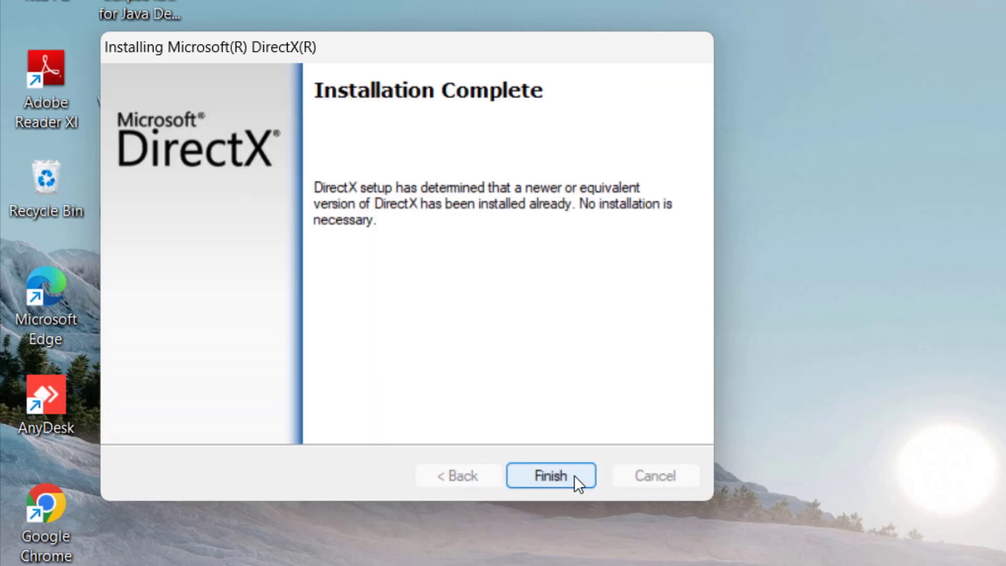
left_click(575, 476)
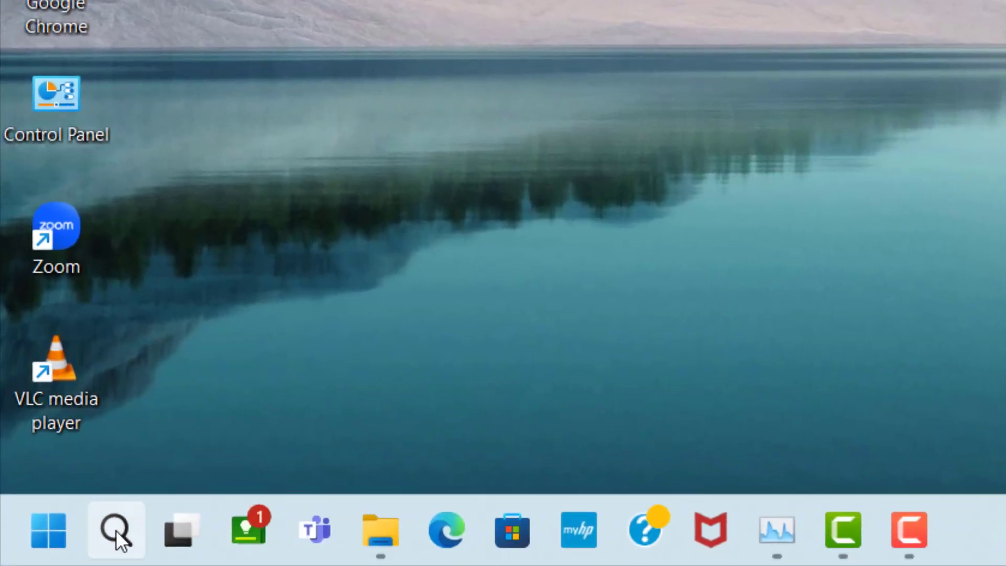
- Search Windows for "dev" to open Device Manager, and select Intel(R) Iris(R) Xe Graphics under the Display adapters category
left_click(117, 530)
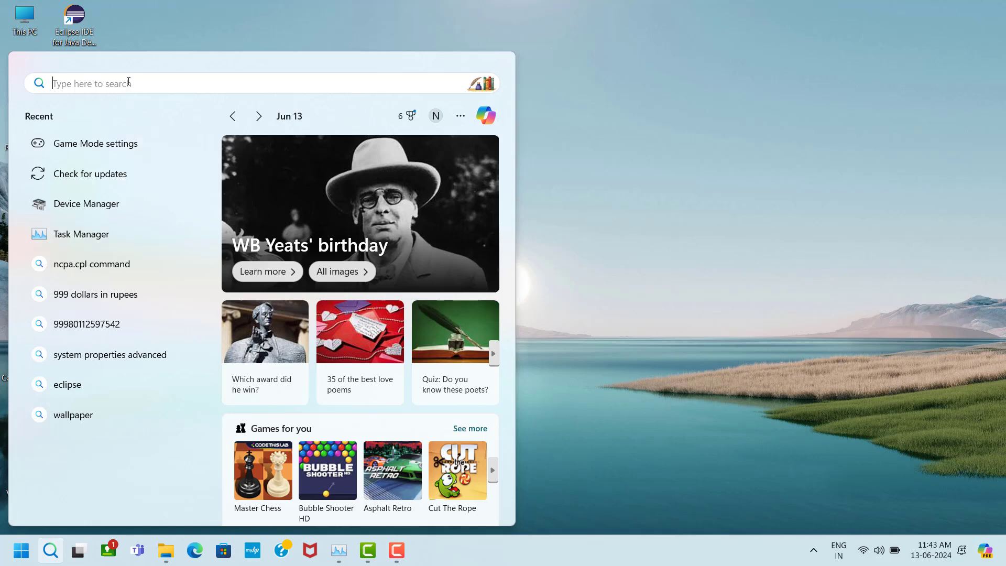
type("dev")
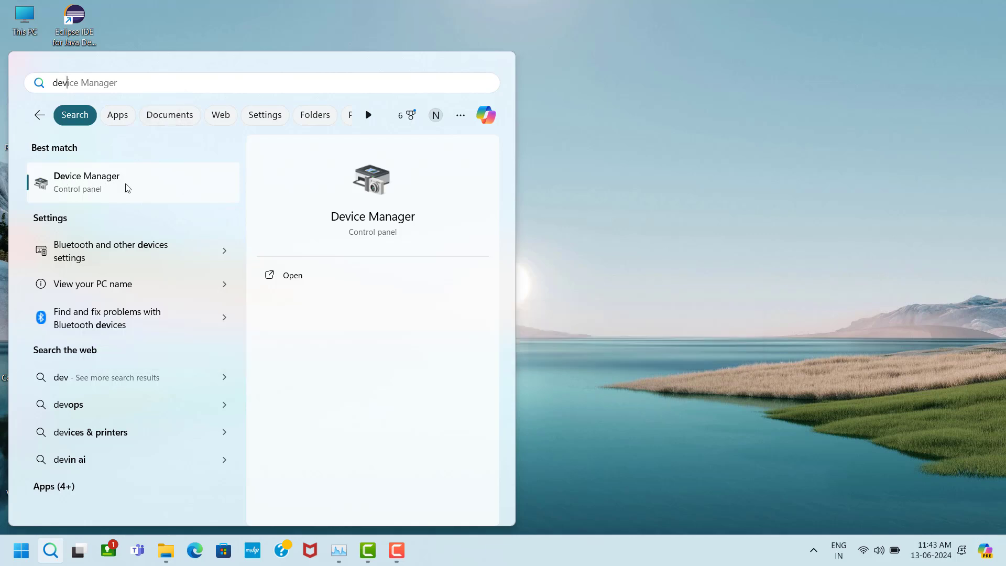
left_click(112, 186)
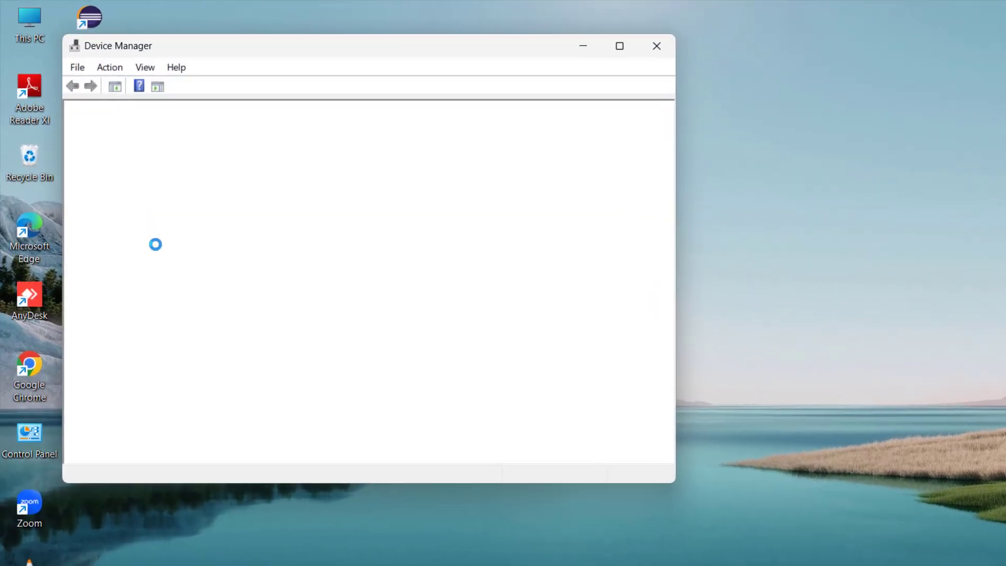
left_click(122, 249)
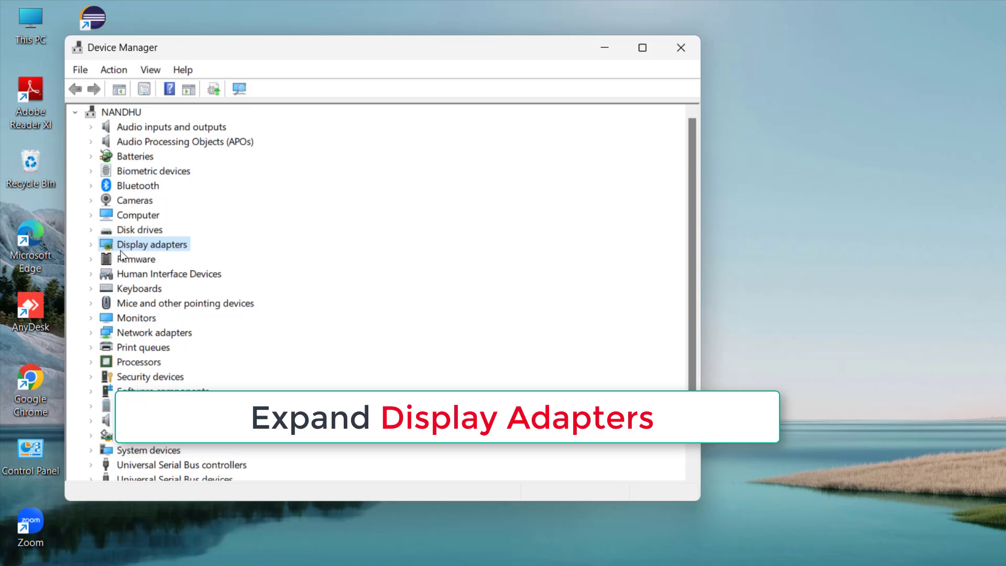
left_click(89, 248)
left_click(137, 260)
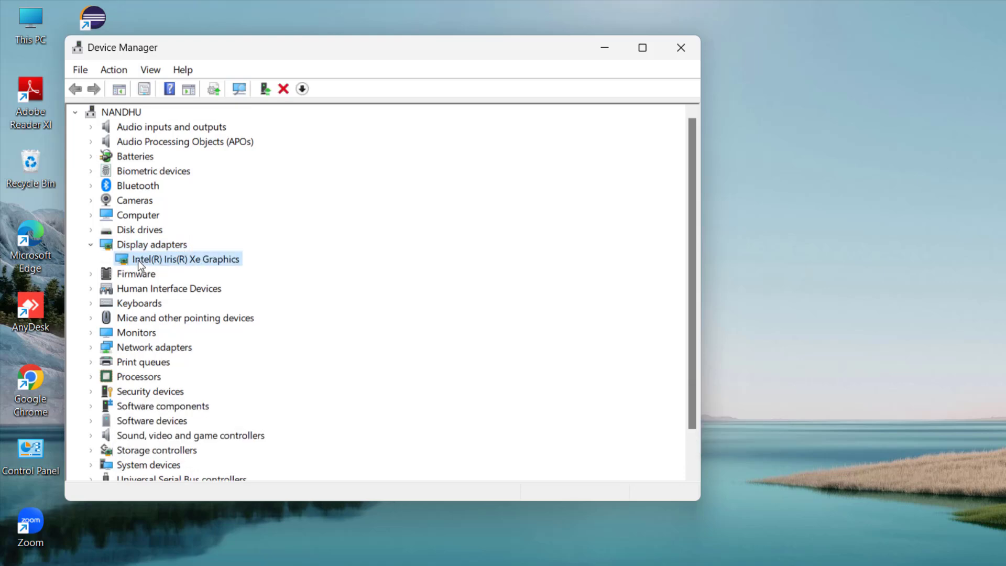
- Update the Intel(R) Iris(R) Xe Graphics driver manually by installing the Intel(R) Iris(R) Xe Graphics model from the computer's list of available drivers
right_click(197, 263)
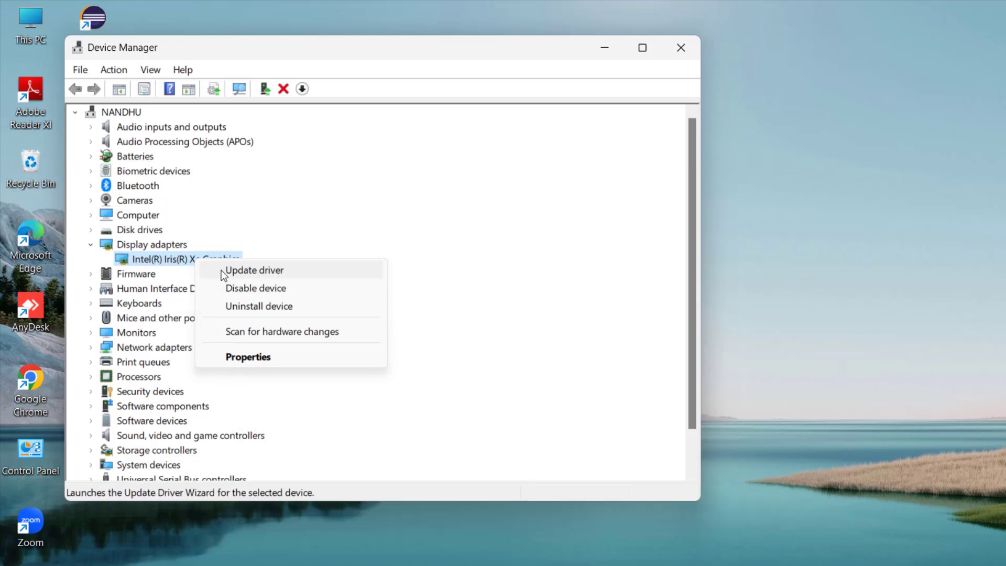
left_click(260, 270)
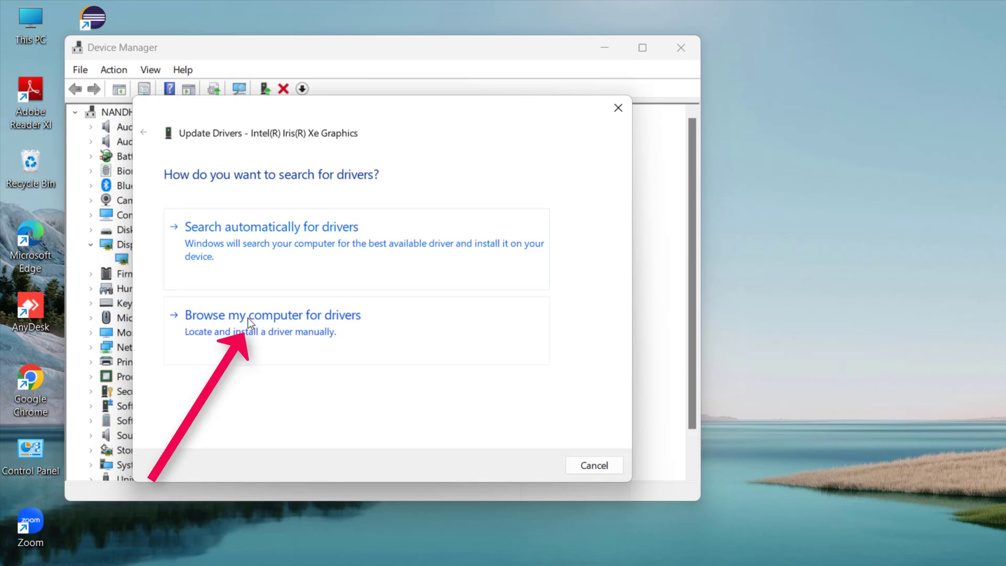
left_click(291, 317)
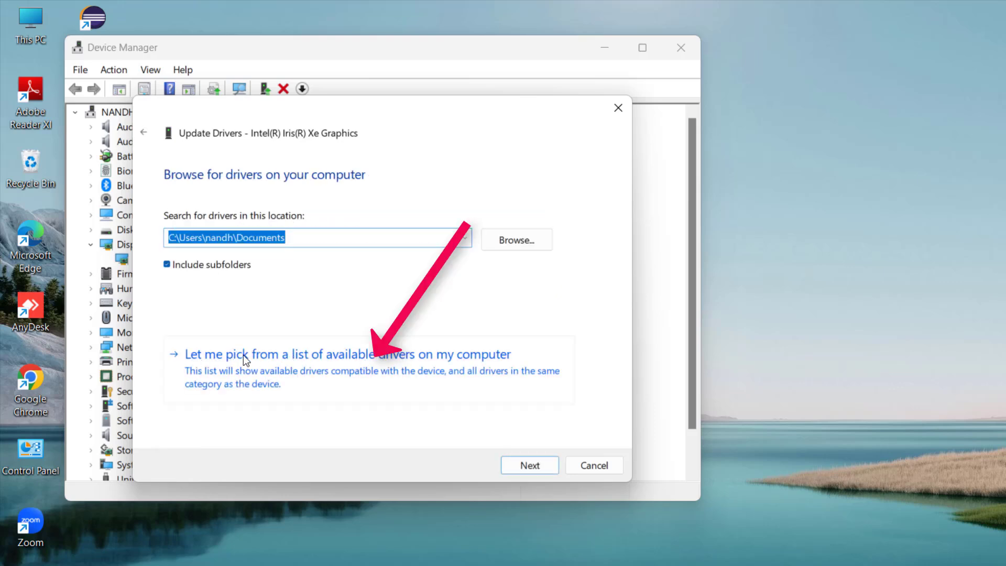
left_click(344, 367)
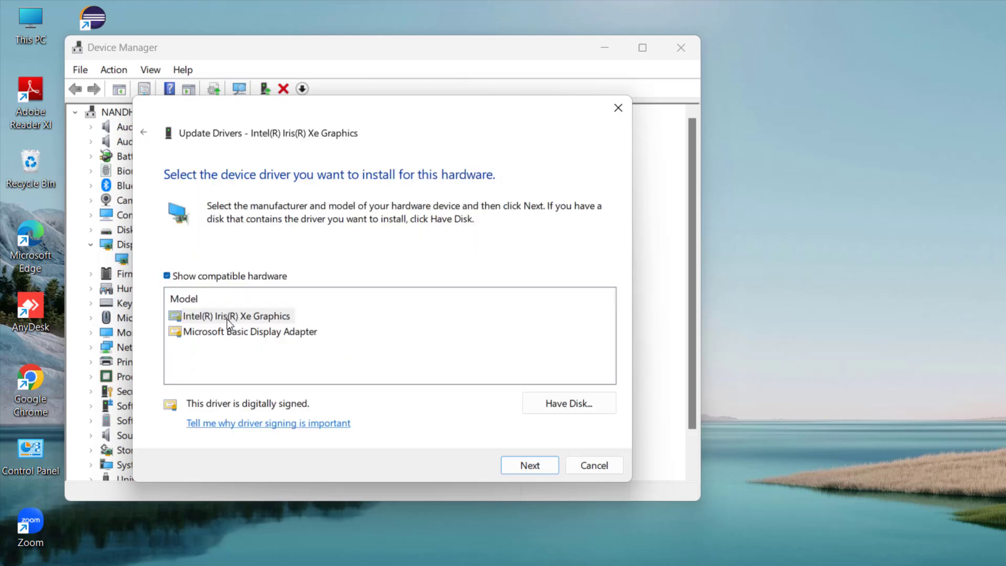
left_click(230, 316)
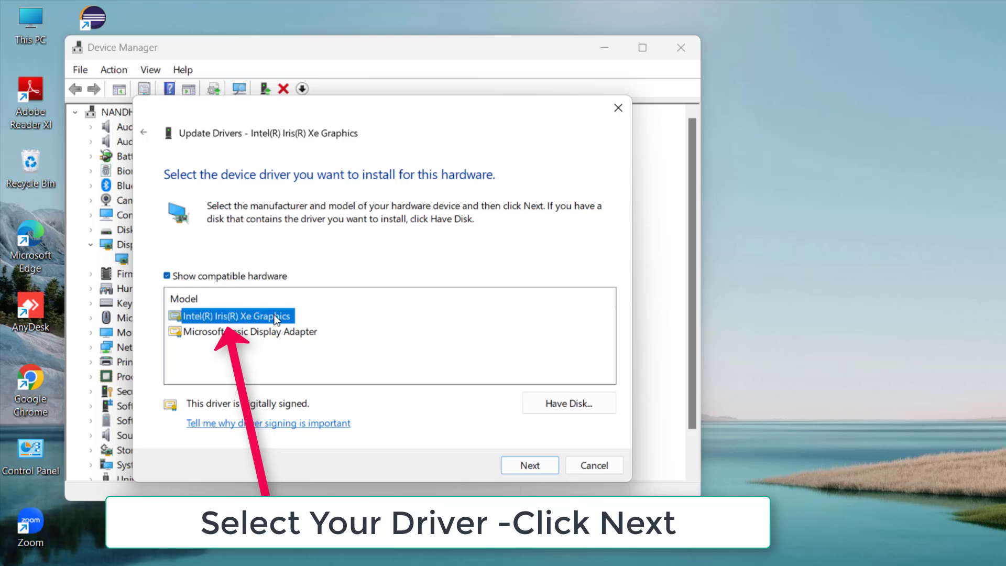
left_click(540, 465)
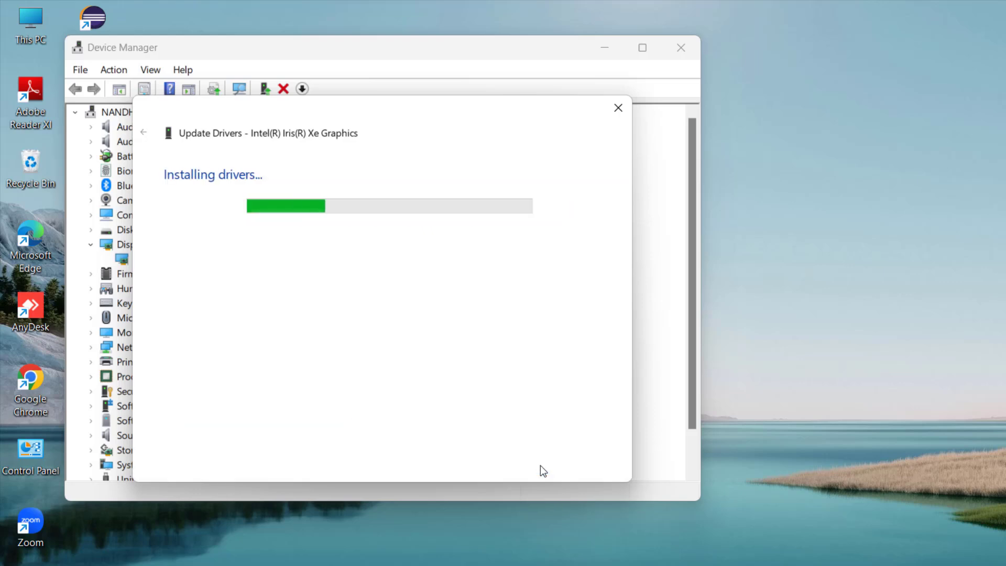